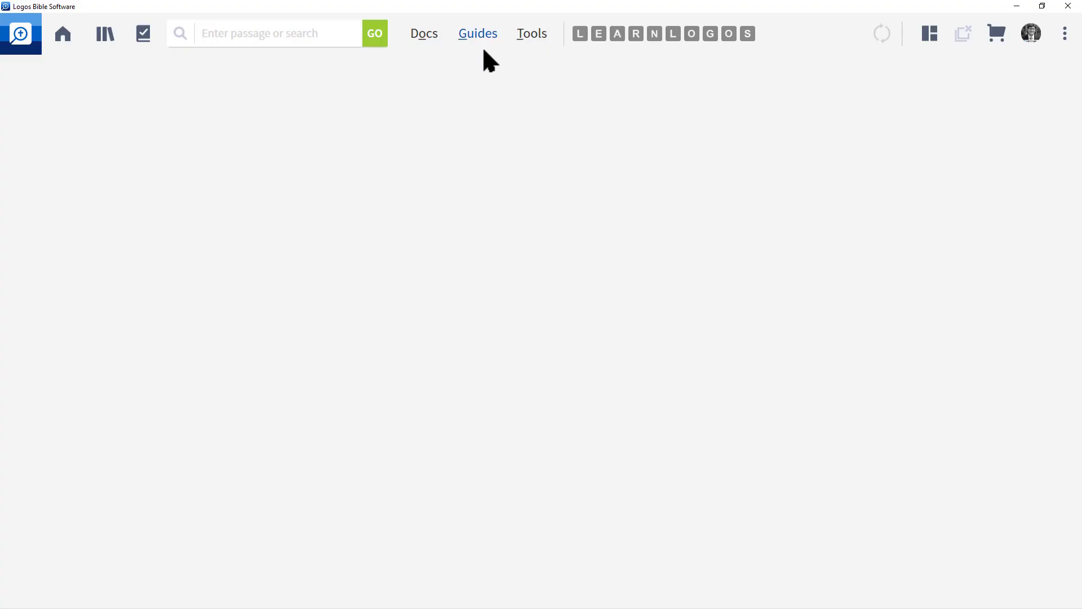
# Step: Open a new Theology Guide tab from Guides (searching 'theo') and clear the prefilled topic
pyautogui.click(485, 32)
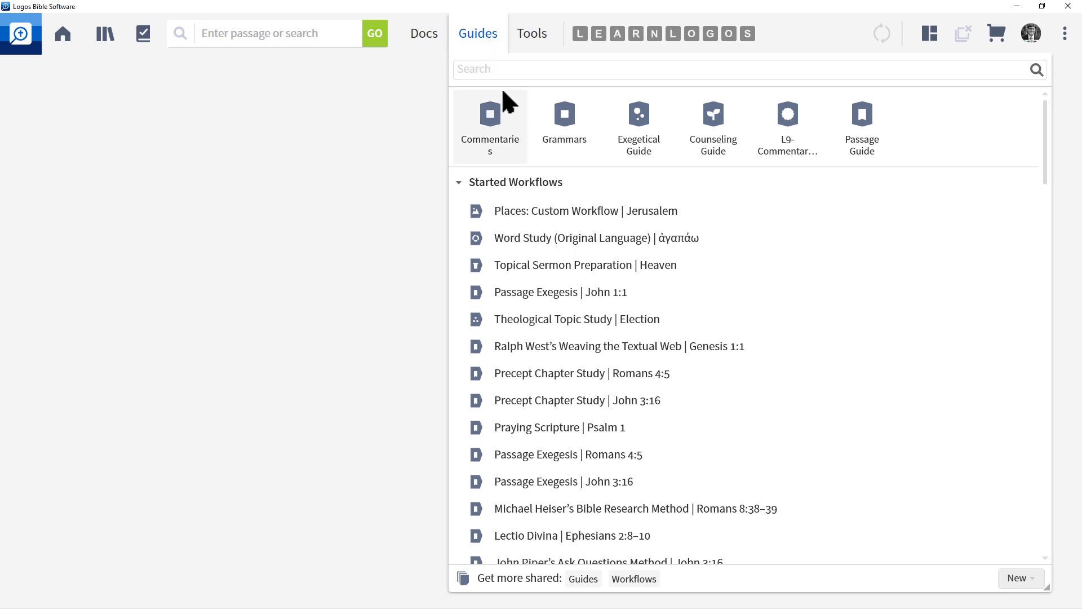
pyautogui.write('theology guide')
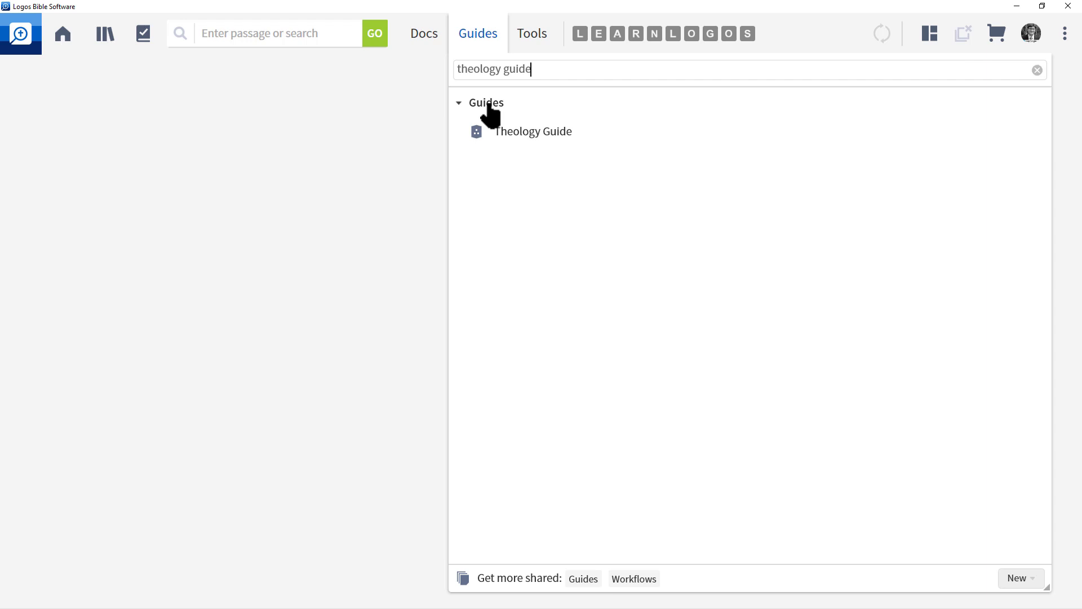
pyautogui.click(551, 135)
pyautogui.press('BackSpace')
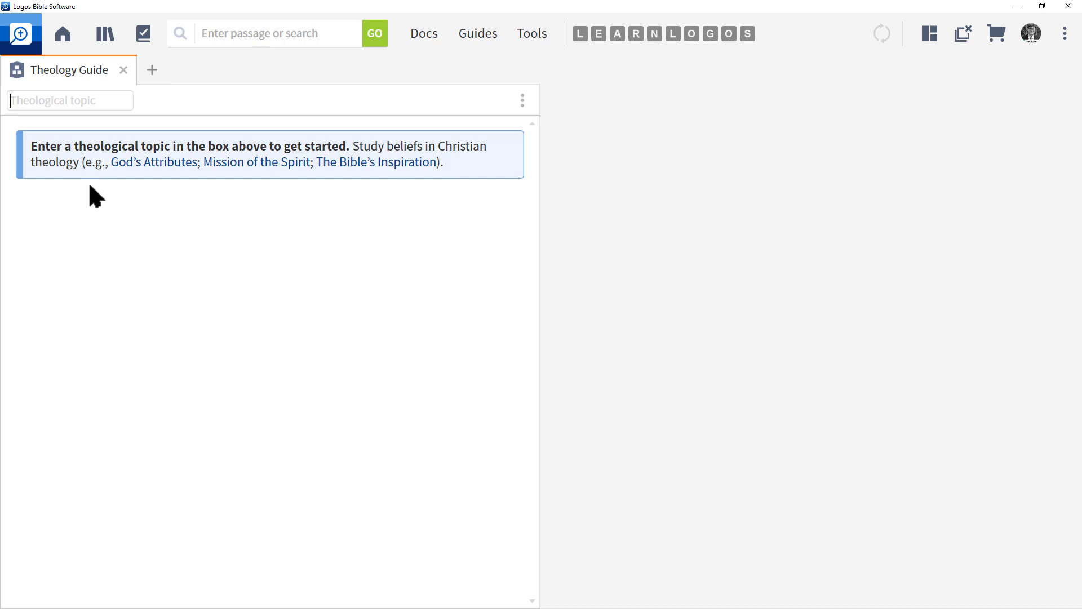
# Step: Enter 'justification' as the topic and load 'The Nature of Justification' from the suggestions
pyautogui.write('Rocket')
pyautogui.press('BackSpace')
pyautogui.press('BackSpace')
pyautogui.press('BackSpace')
pyautogui.press('BackSpace')
pyautogui.press('BackSpace')
pyautogui.press('BackSpace')
pyautogui.write('jus')
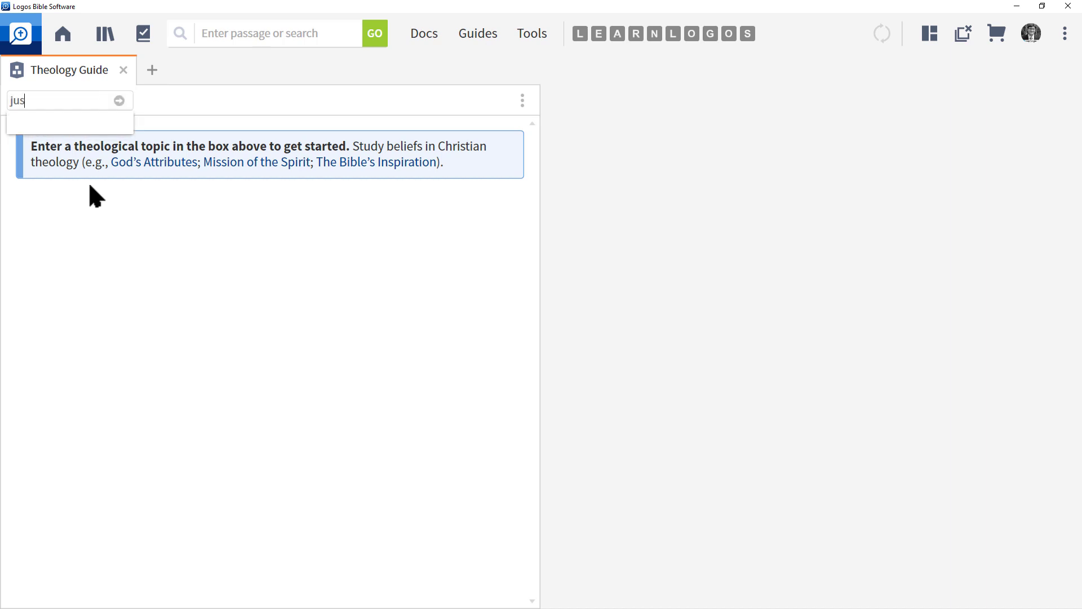
pyautogui.write('tification')
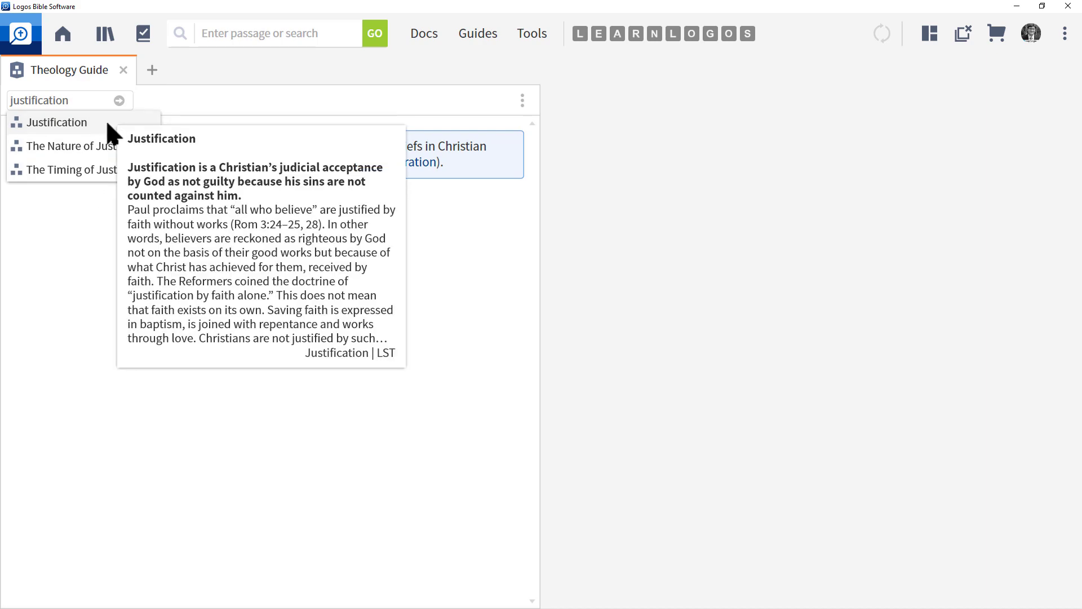
pyautogui.click(67, 148)
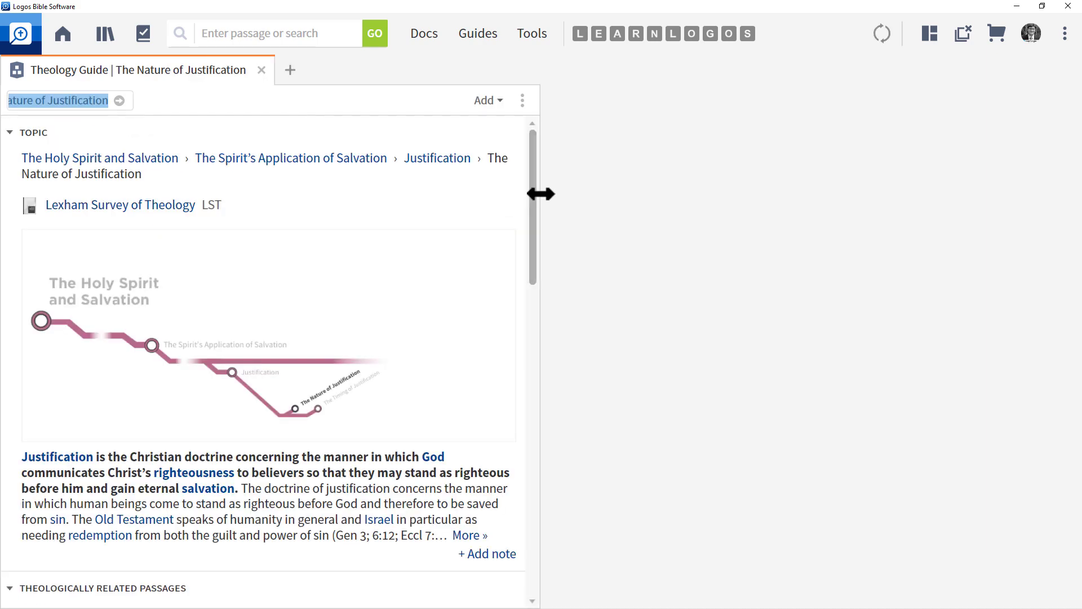
# Step: Widen the guide to the full window, collapse all sections, and re-expand only Topic
pyautogui.moveTo(541, 194); pyautogui.dragTo(1073, 164)
pyautogui.click(41, 132)
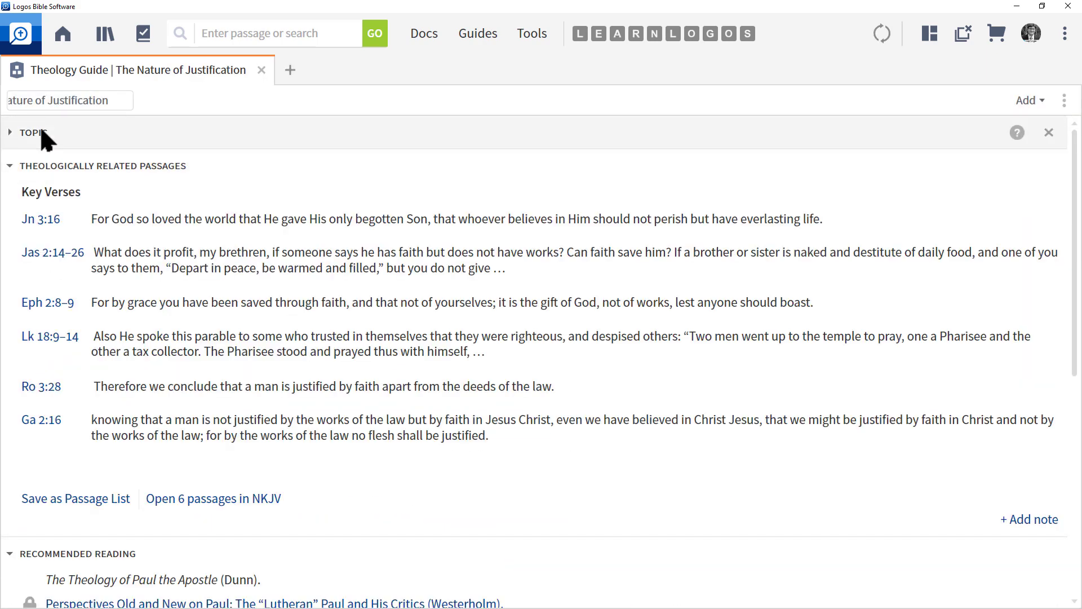
pyautogui.rightClick(45, 138)
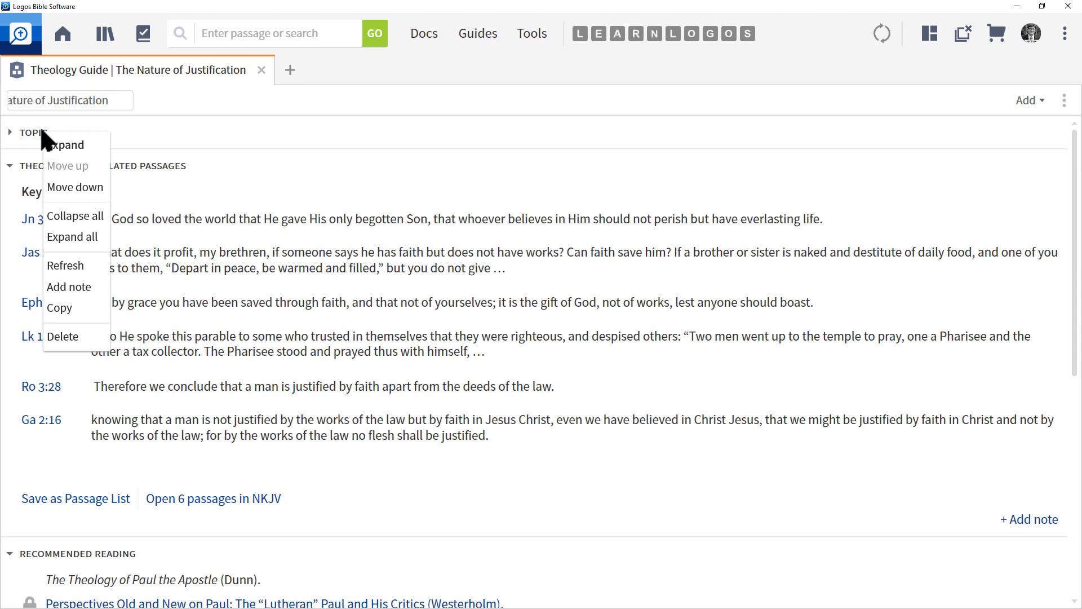
pyautogui.click(90, 218)
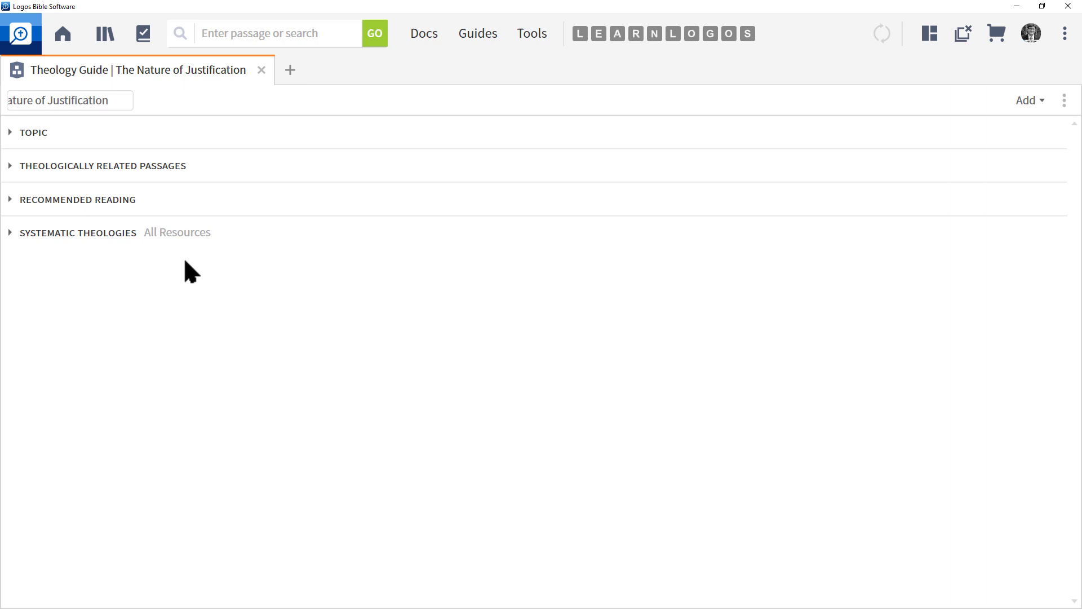
pyautogui.click(20, 133)
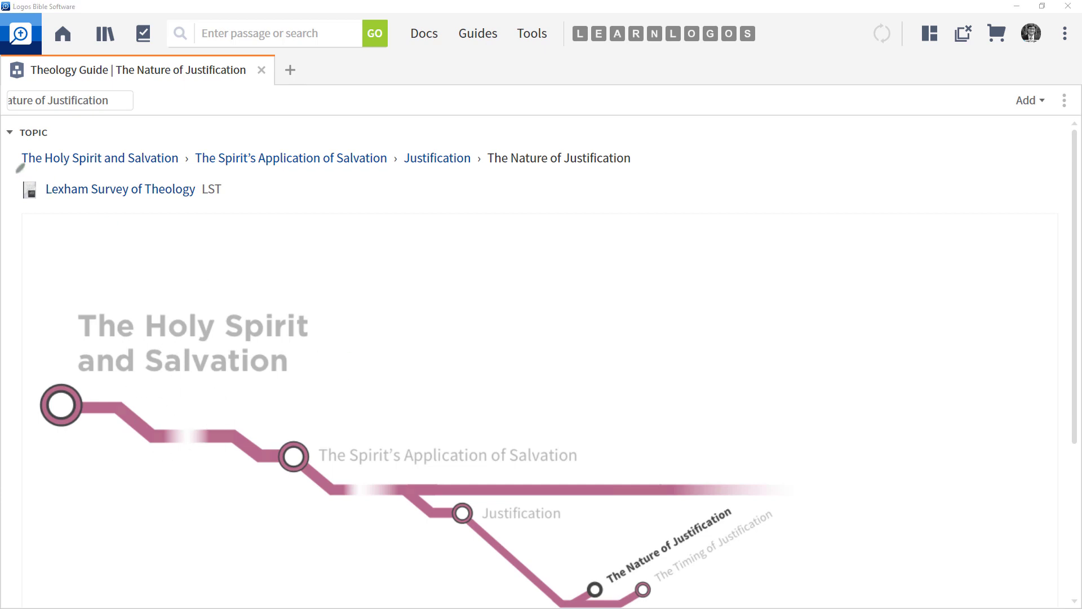
pyautogui.moveTo(19, 168)
pyautogui.mouseDown()
pyautogui.moveTo(231, 181)
pyautogui.moveTo(661, 174)
pyautogui.mouseUp()
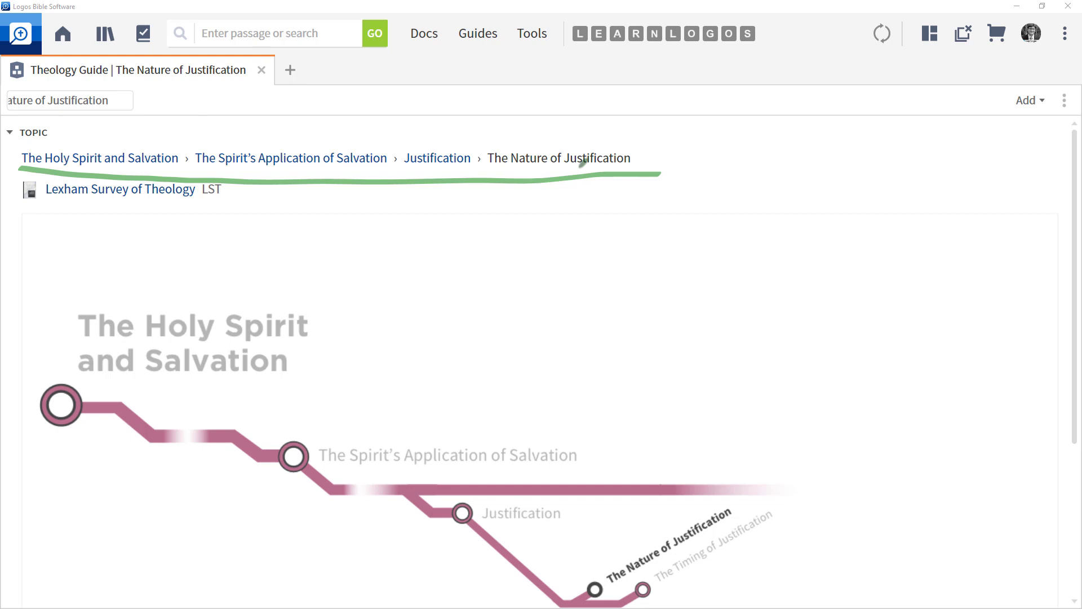
pyautogui.press('Escape')
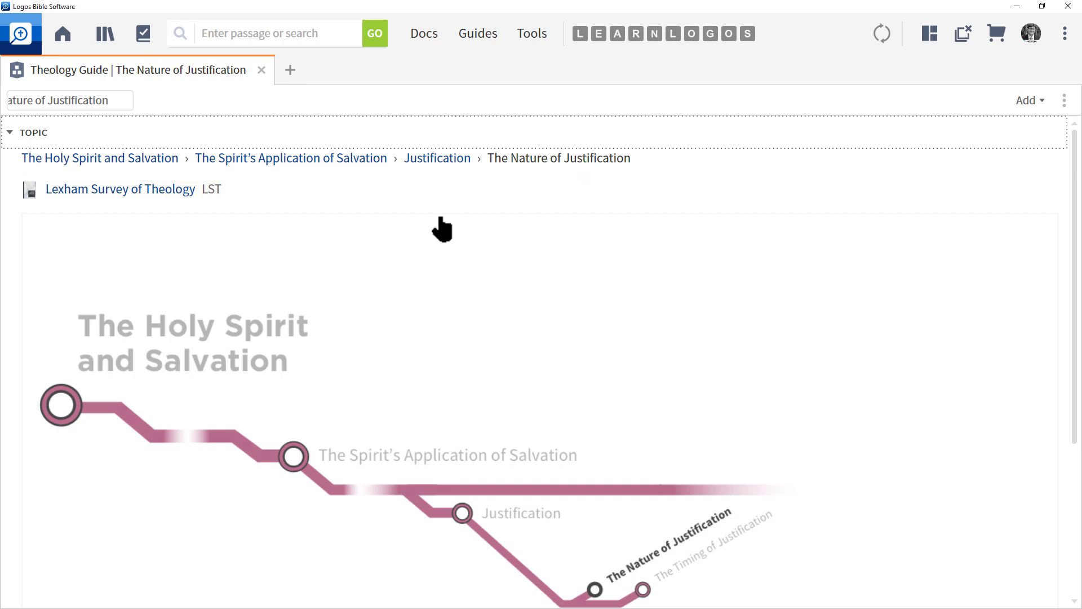
pyautogui.moveTo(106, 193)
pyautogui.scroll(-3, 408, 311)
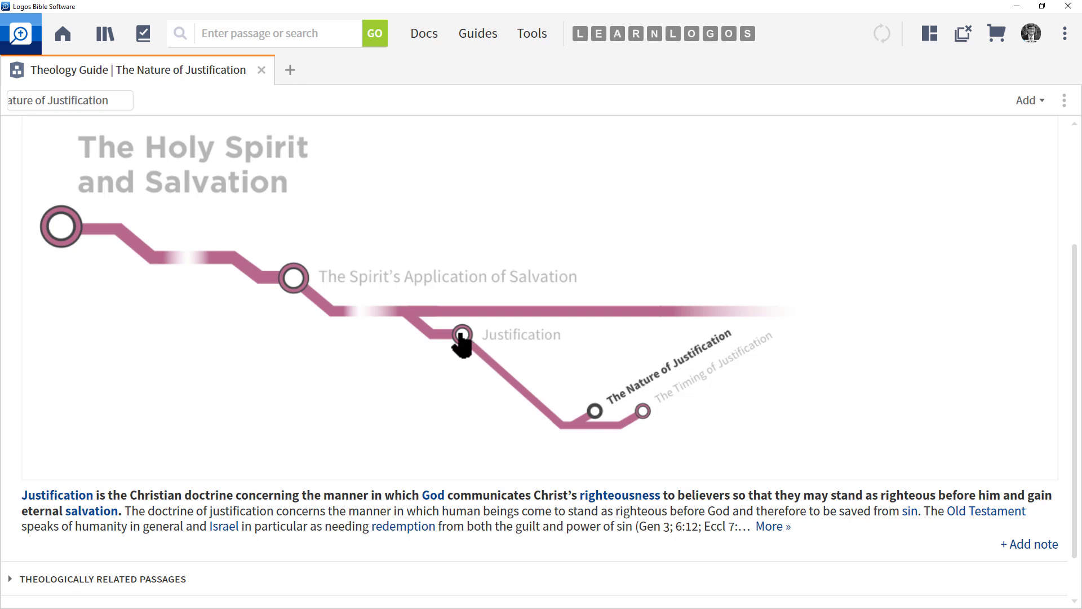
pyautogui.scroll(2, 293, 279)
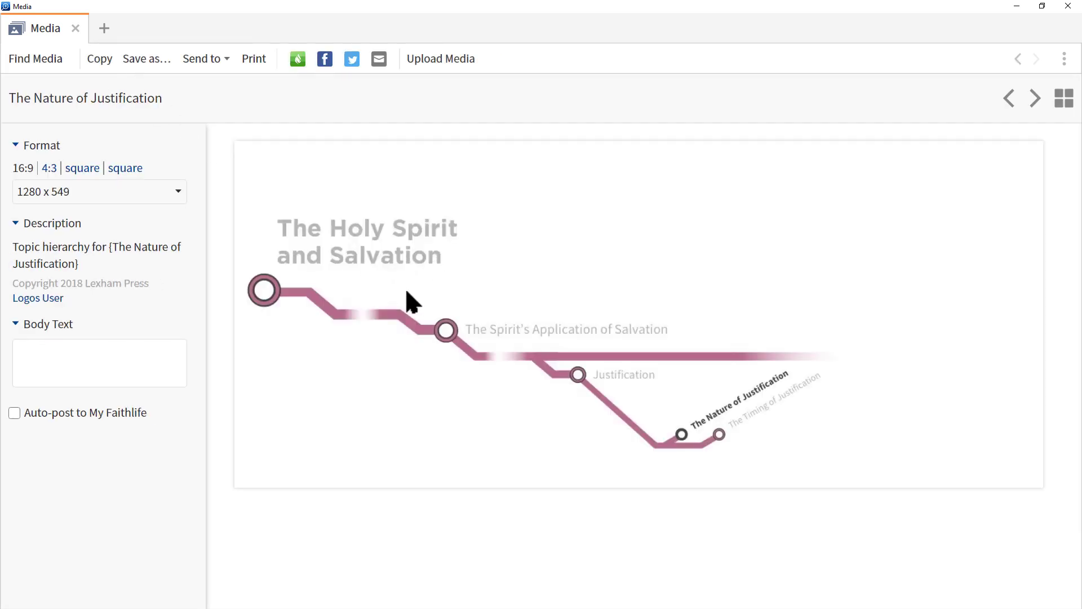
pyautogui.rightClick(412, 292)
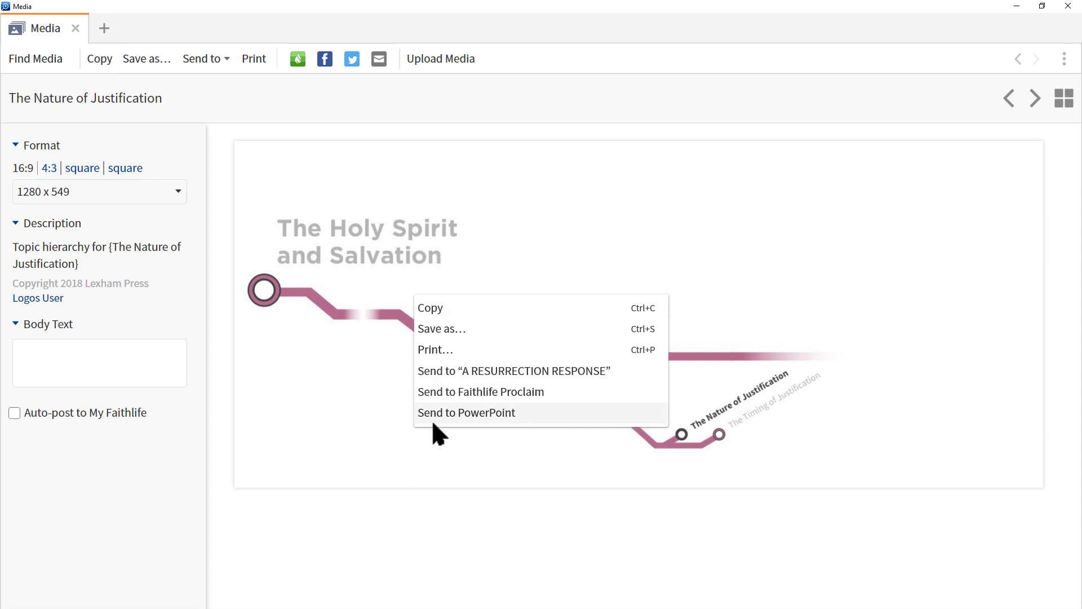
pyautogui.click(392, 110)
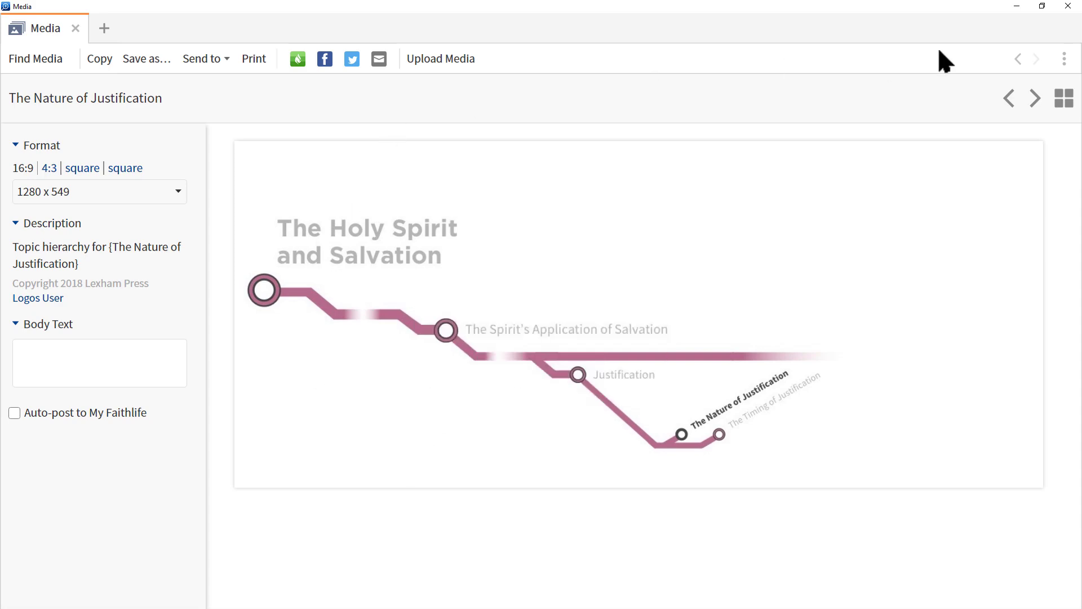
# Step: Close the media viewer and scroll through the route-map diagram and justification summary
pyautogui.click(1068, 6)
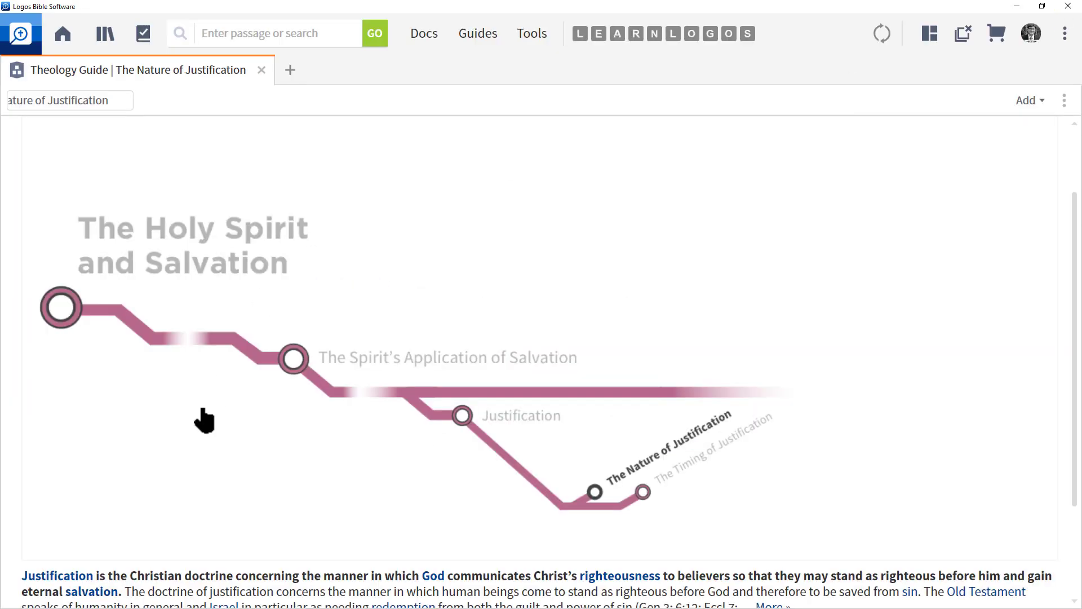
pyautogui.scroll(-3, 205, 417)
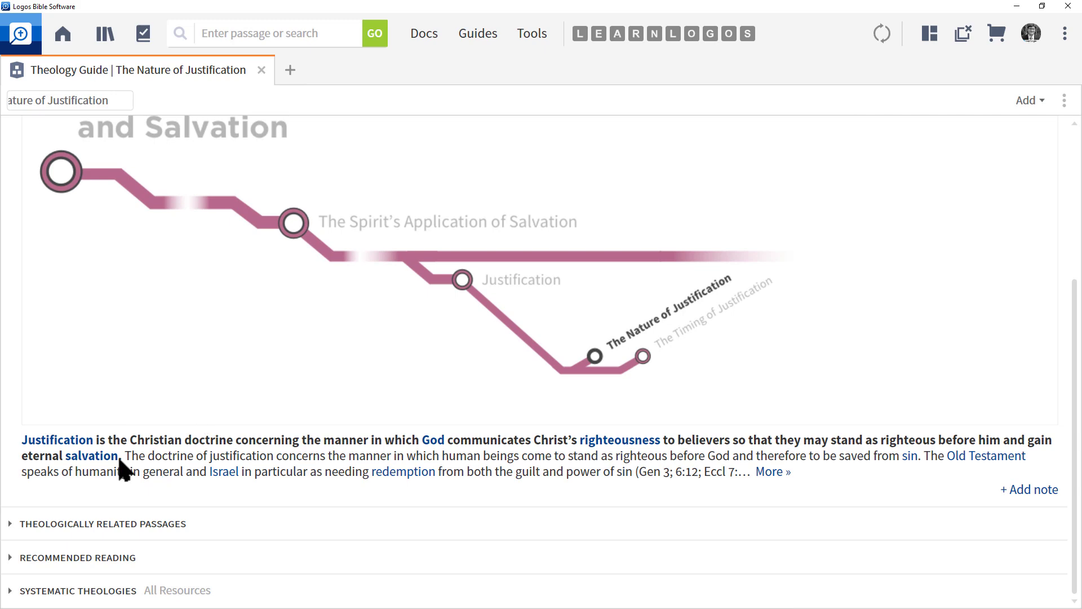
pyautogui.scroll(5, 122, 469)
pyautogui.moveTo(136, 187)
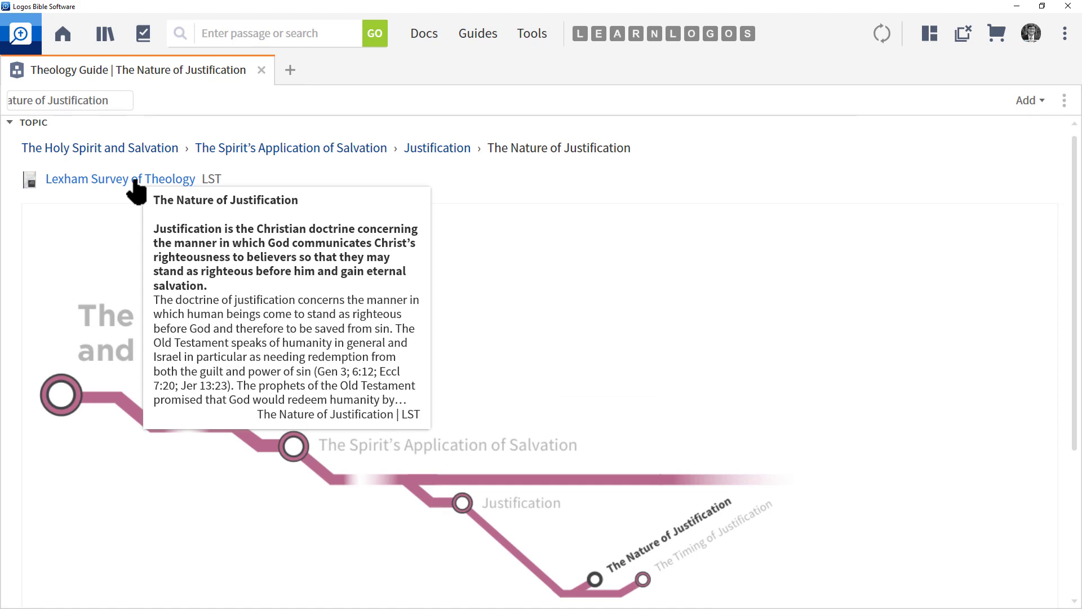
pyautogui.scroll(-5, 136, 188)
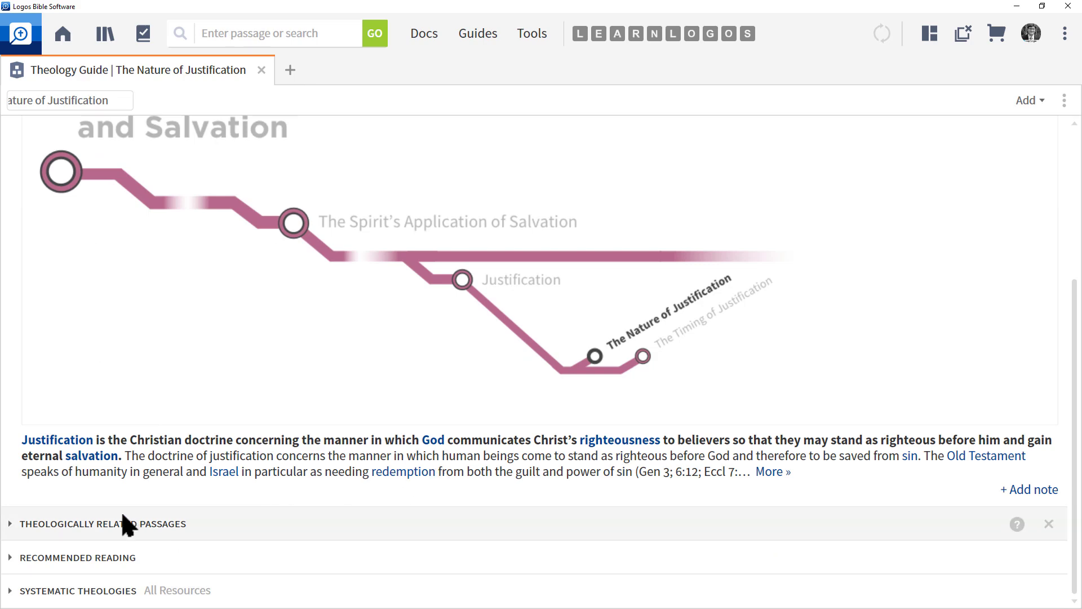
# Step: Expand Theologically Related Passages, scroll past its six key verses, and expand Recommended Reading
pyautogui.click(129, 524)
pyautogui.scroll(-5, 198, 515)
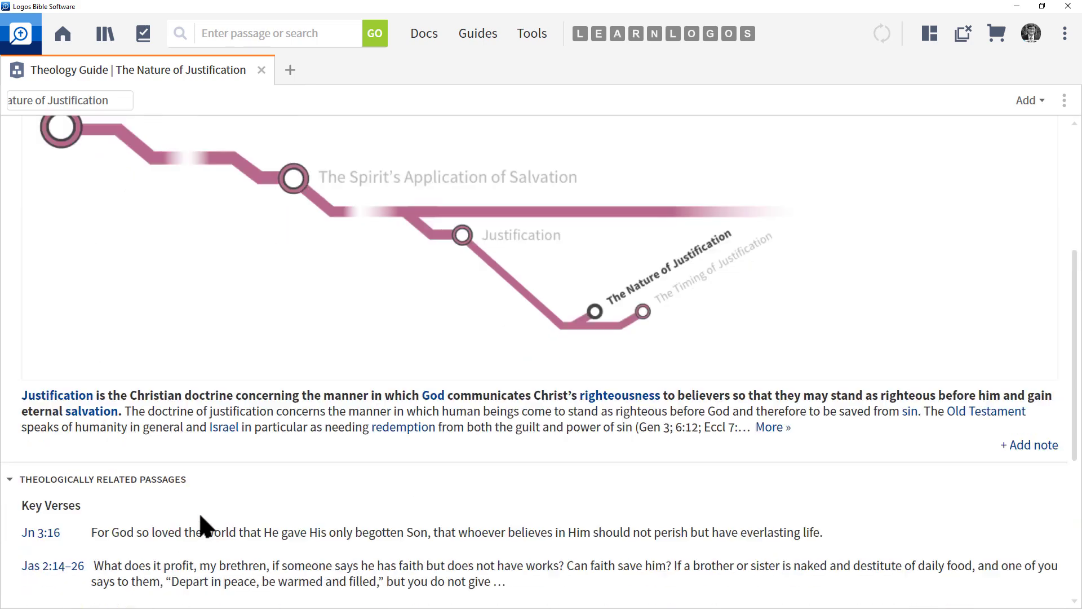
pyautogui.scroll(-3, 205, 524)
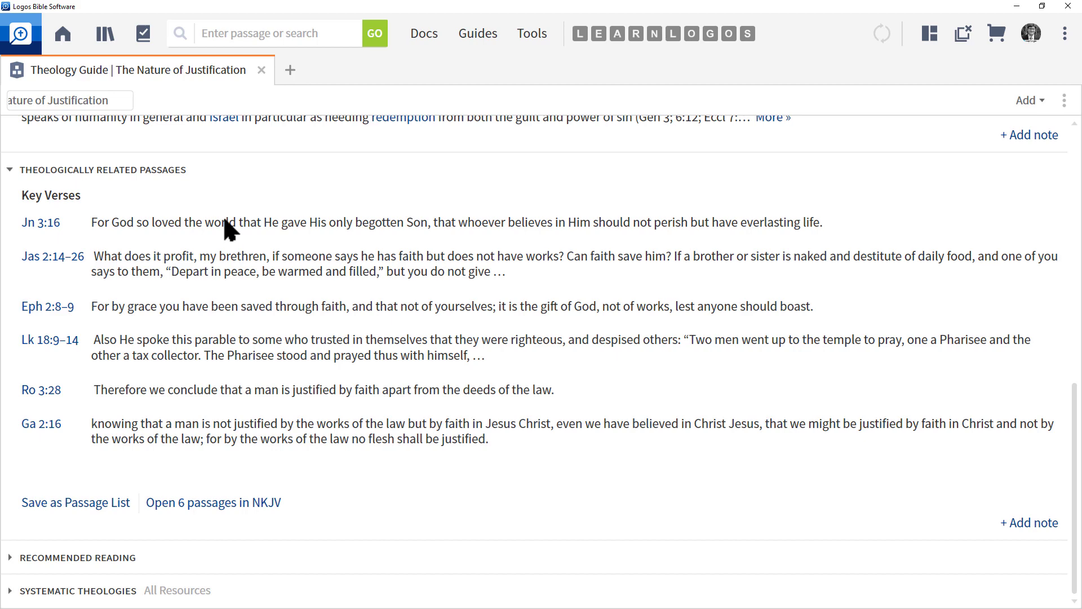
pyautogui.click(99, 557)
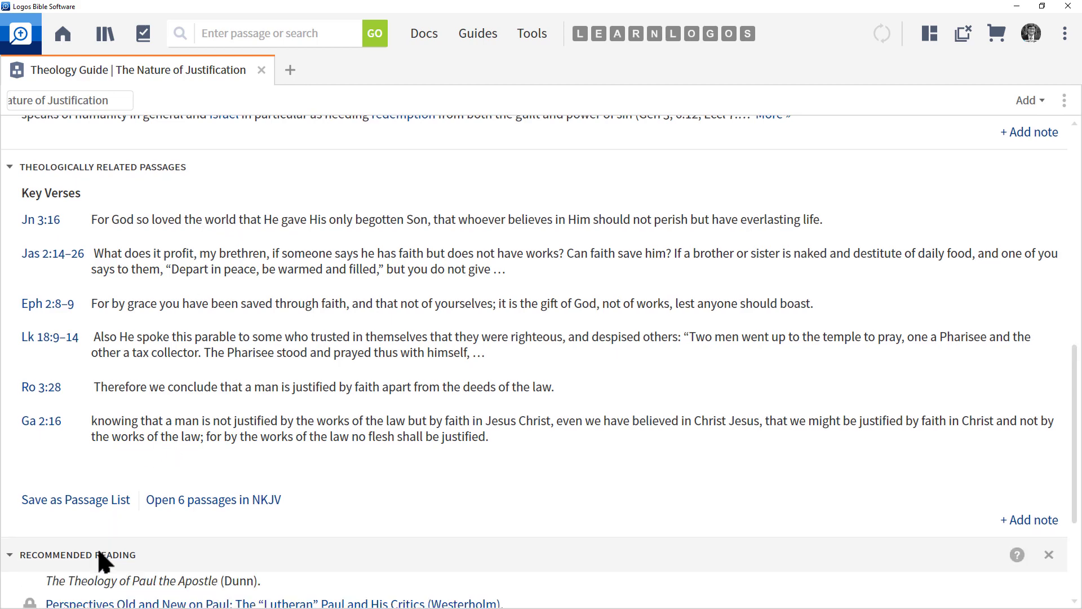
pyautogui.scroll(-3, 235, 447)
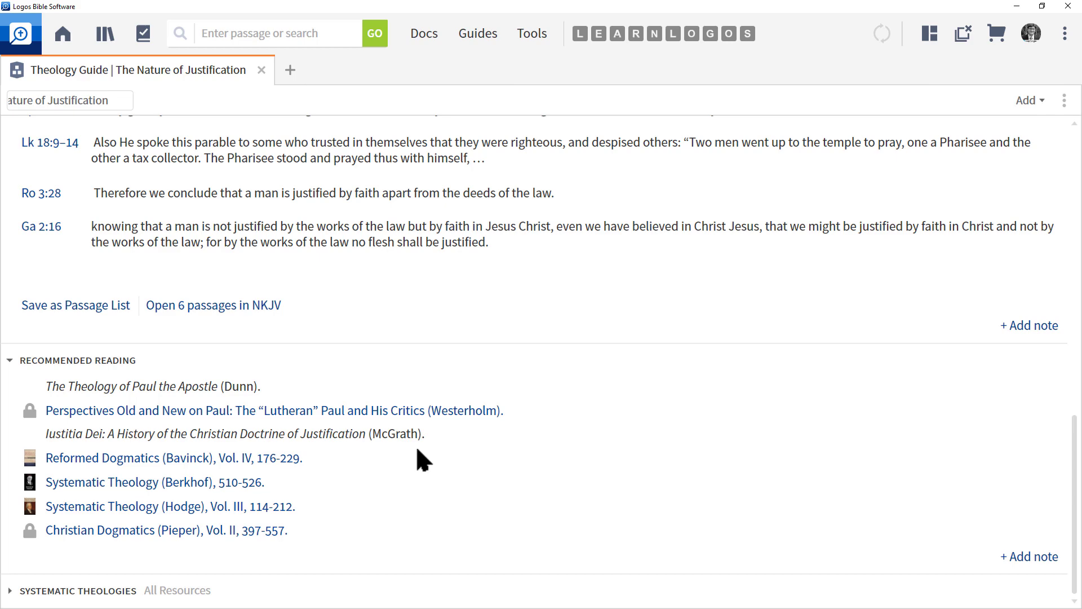
# Step: Expand Systematic Theologies (145 results in 26 resources) and sort the results By Count
pyautogui.moveTo(123, 457)
pyautogui.click(97, 589)
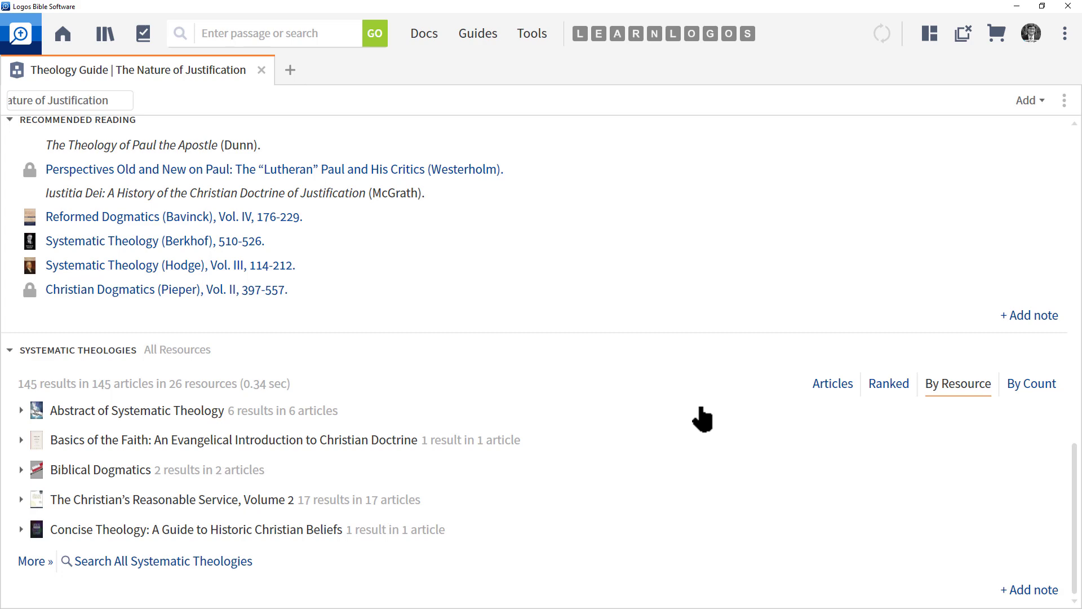
pyautogui.moveTo(798, 408)
pyautogui.mouseDown()
pyautogui.moveTo(1044, 404)
pyautogui.moveTo(952, 345)
pyautogui.moveTo(796, 414)
pyautogui.mouseUp()
pyautogui.press('Escape')
pyautogui.click(1030, 388)
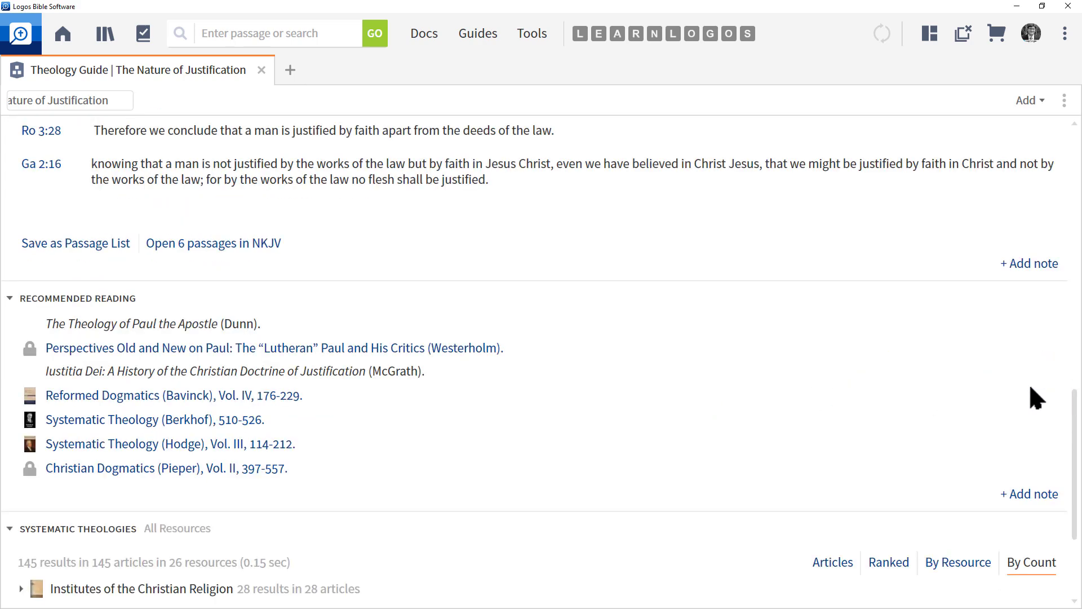
pyautogui.scroll(-3, 498, 360)
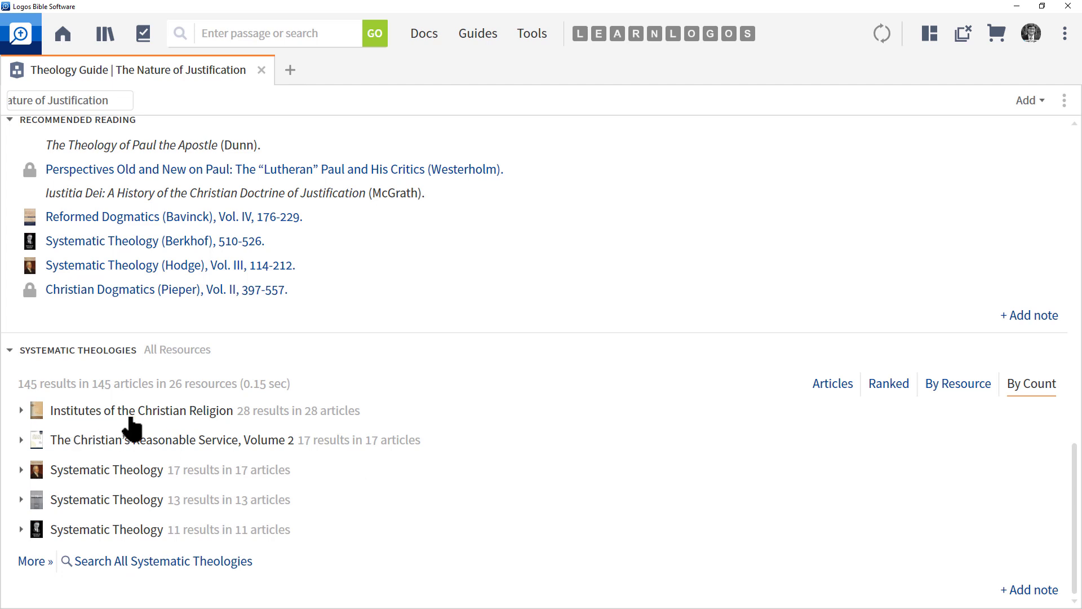
# Step: Switch Systematic Theologies results to By Resource, then Ranked, then an Articles title list
pyautogui.moveTo(130, 425)
pyautogui.click(969, 384)
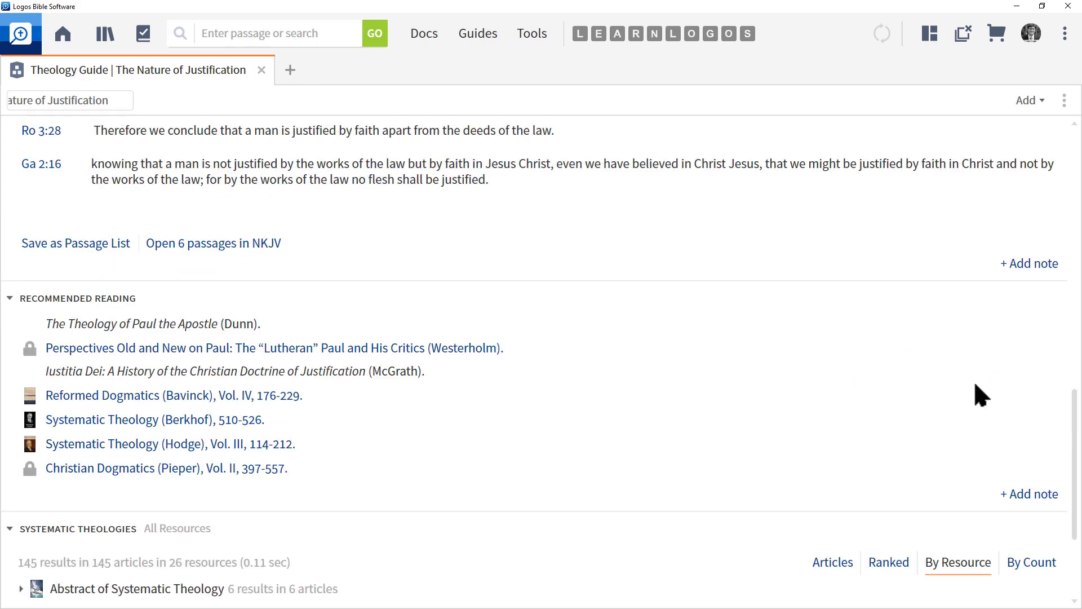
pyautogui.scroll(-3, 430, 507)
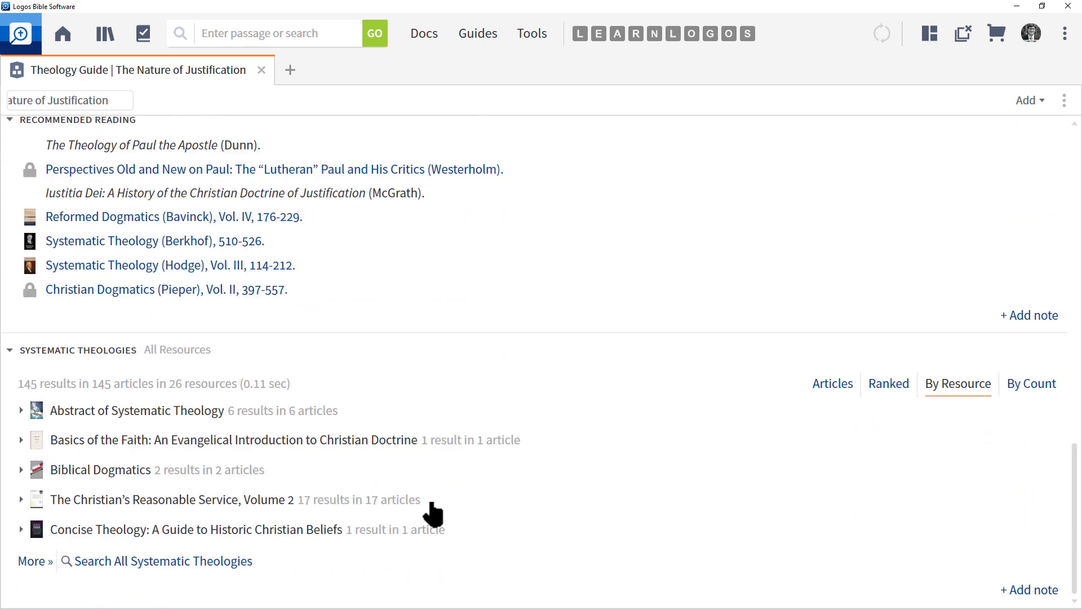
pyautogui.click(891, 383)
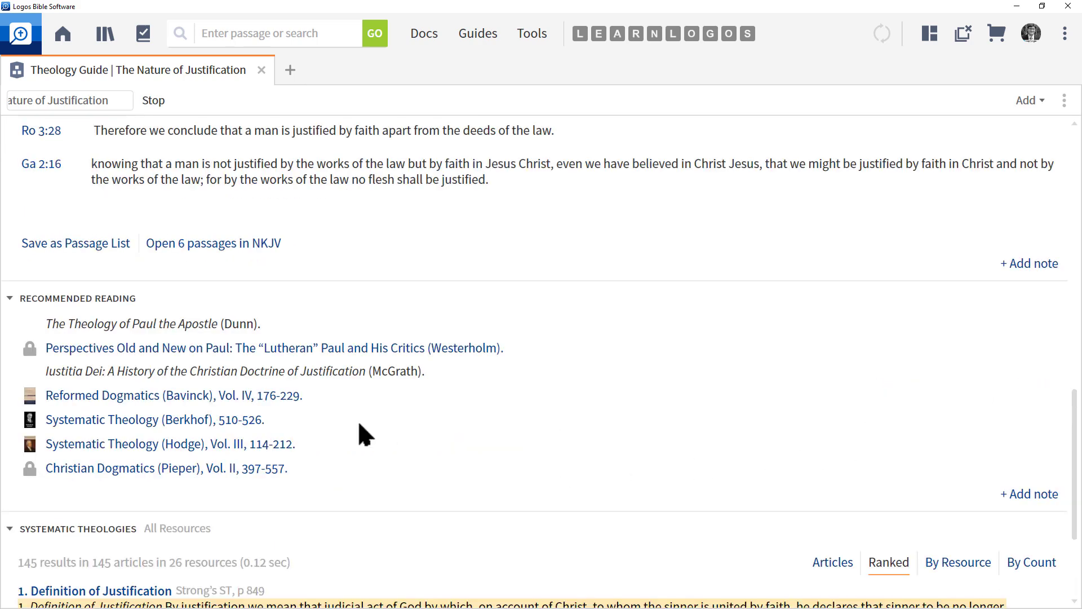
pyautogui.scroll(-3, 326, 421)
pyautogui.scroll(-2, 330, 431)
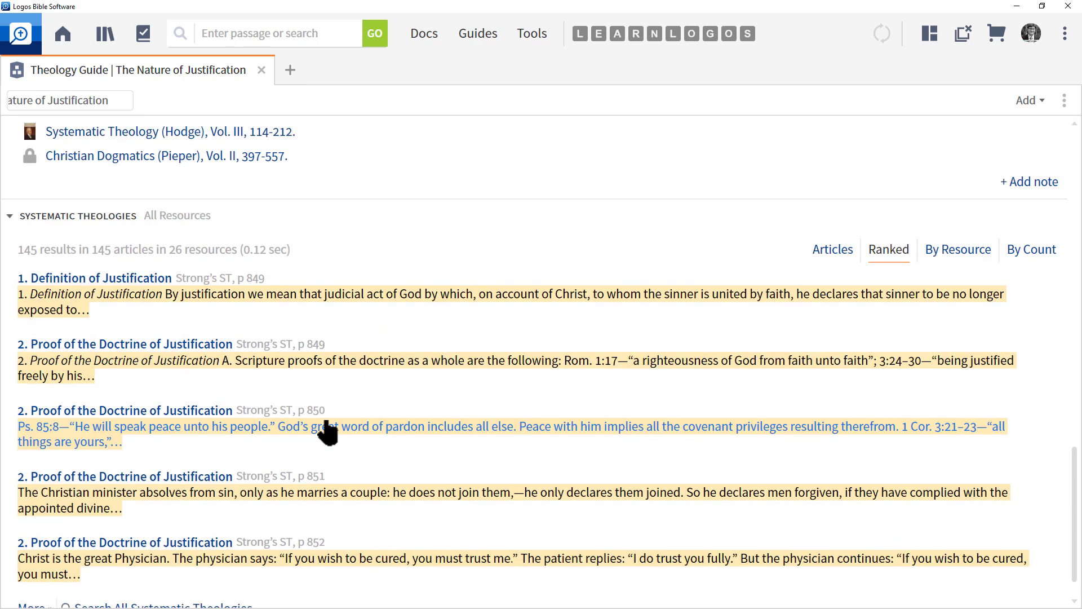
pyautogui.moveTo(113, 289)
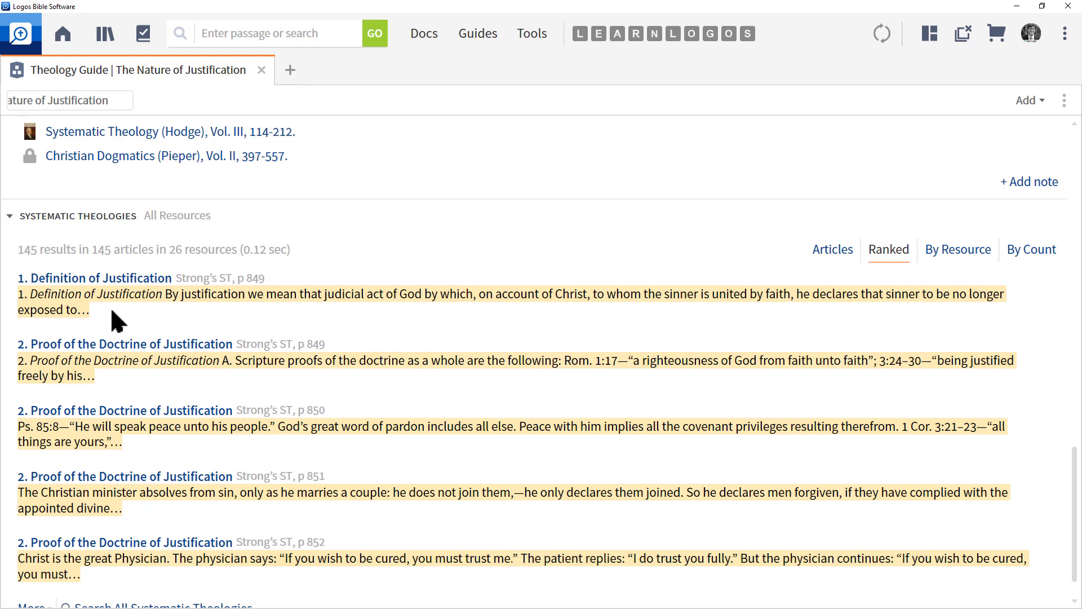
pyautogui.click(832, 251)
pyautogui.scroll(-3, 404, 384)
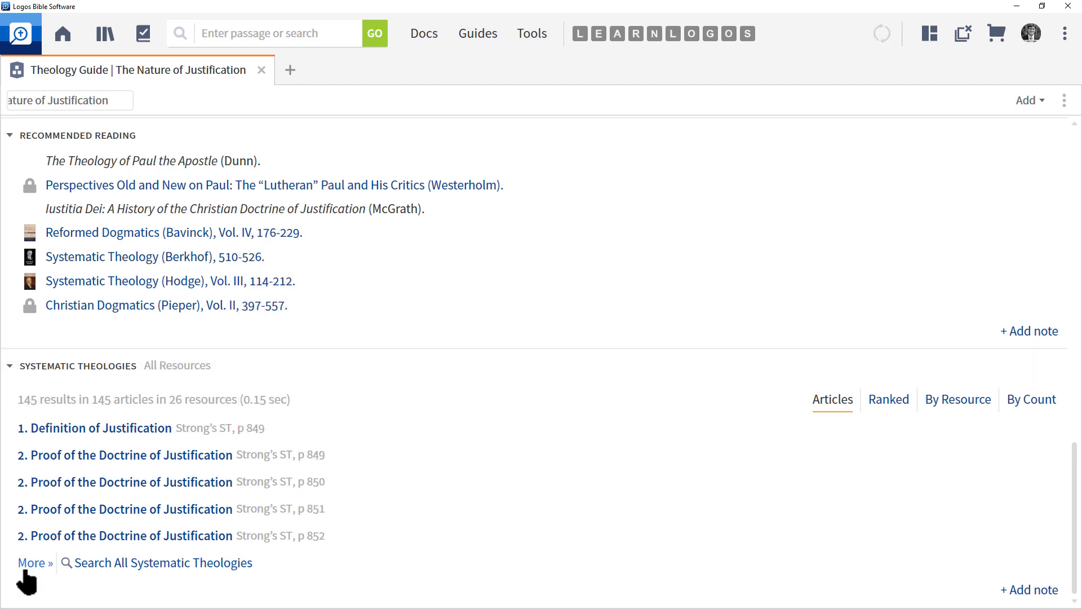
# Step: Search All Systematic Theologies and browse the 145 results in the new Search tab
pyautogui.click(176, 566)
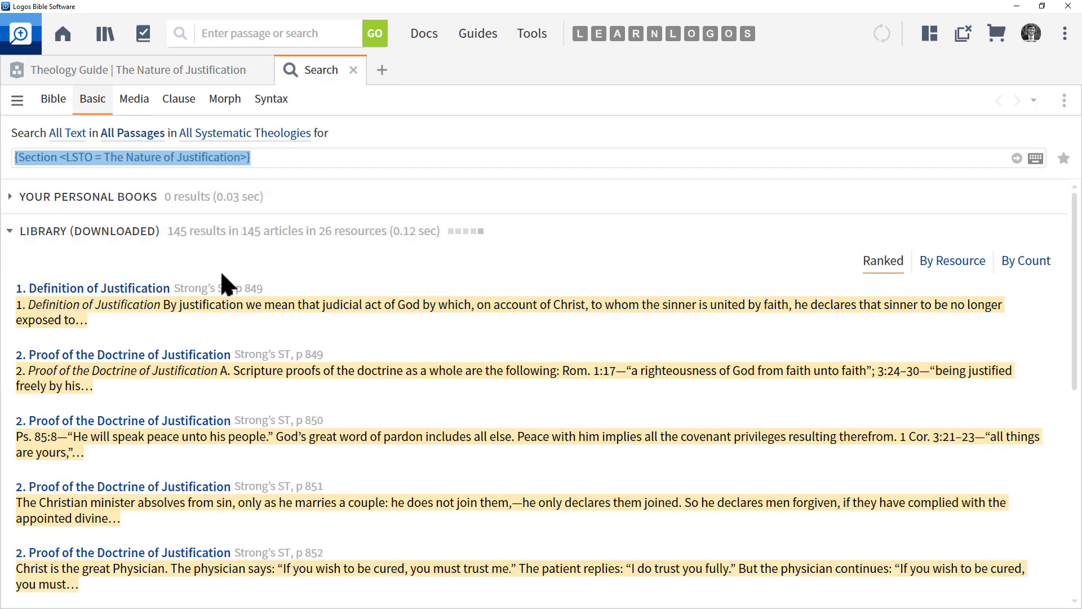
pyautogui.scroll(-8, 292, 335)
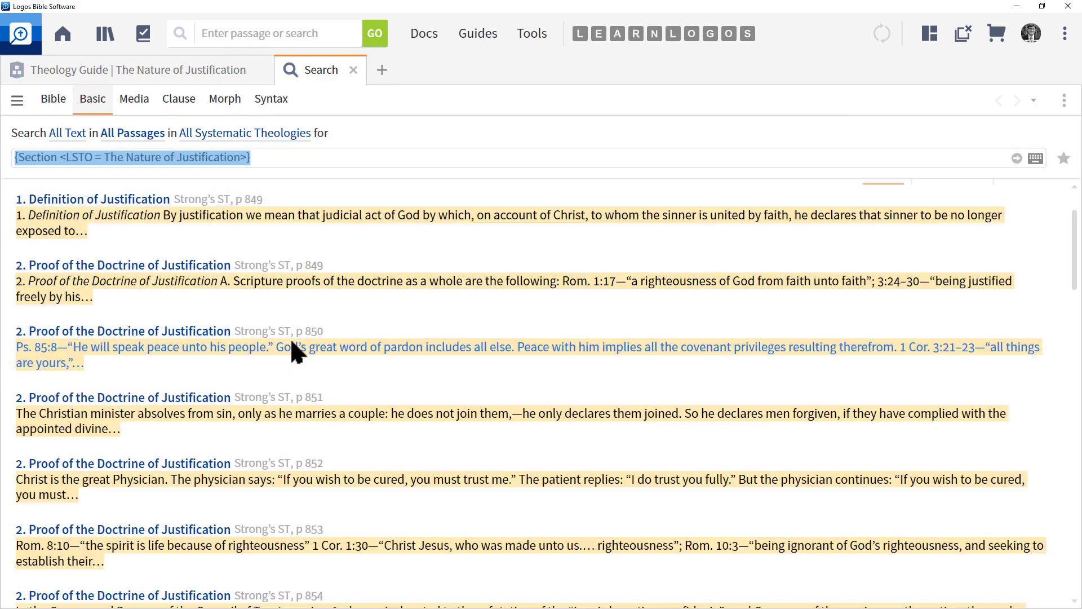
pyautogui.scroll(4, 291, 338)
pyautogui.scroll(5, 289, 338)
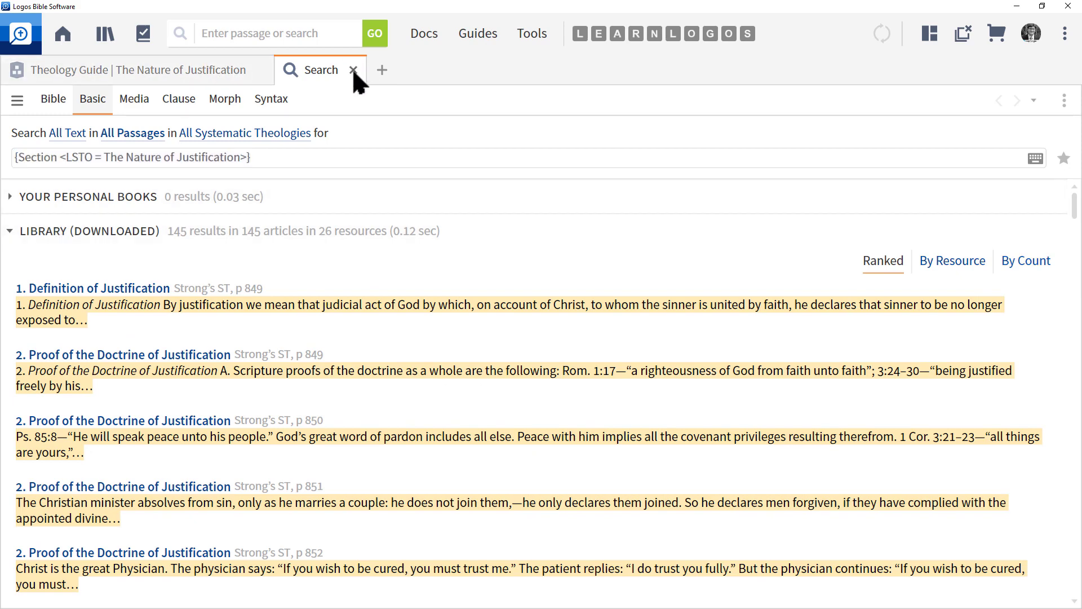
# Step: Close the Search tab to return to the Theology Guide
pyautogui.click(353, 70)
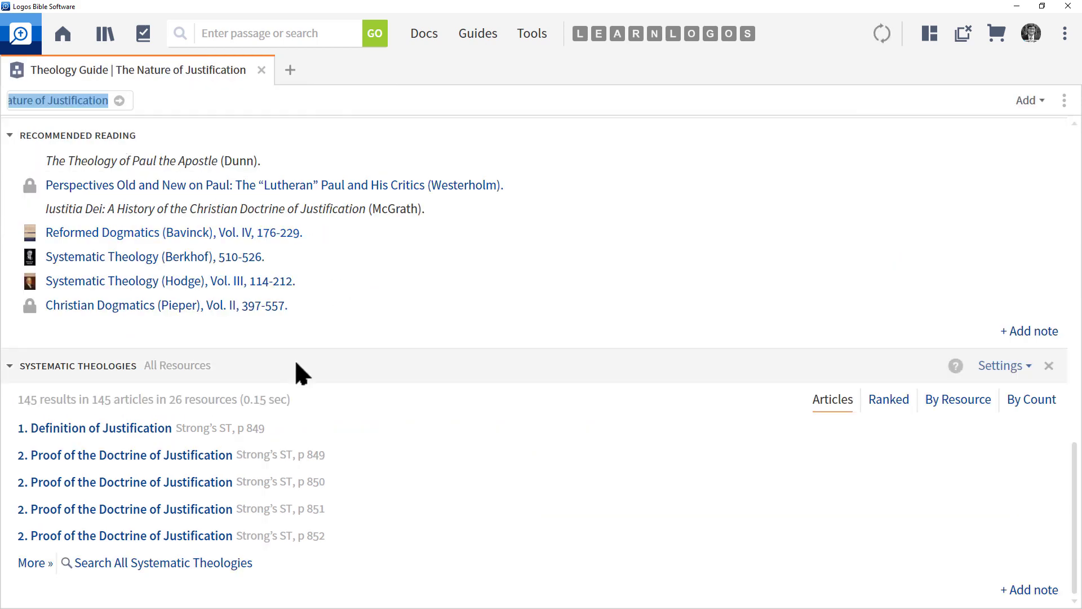